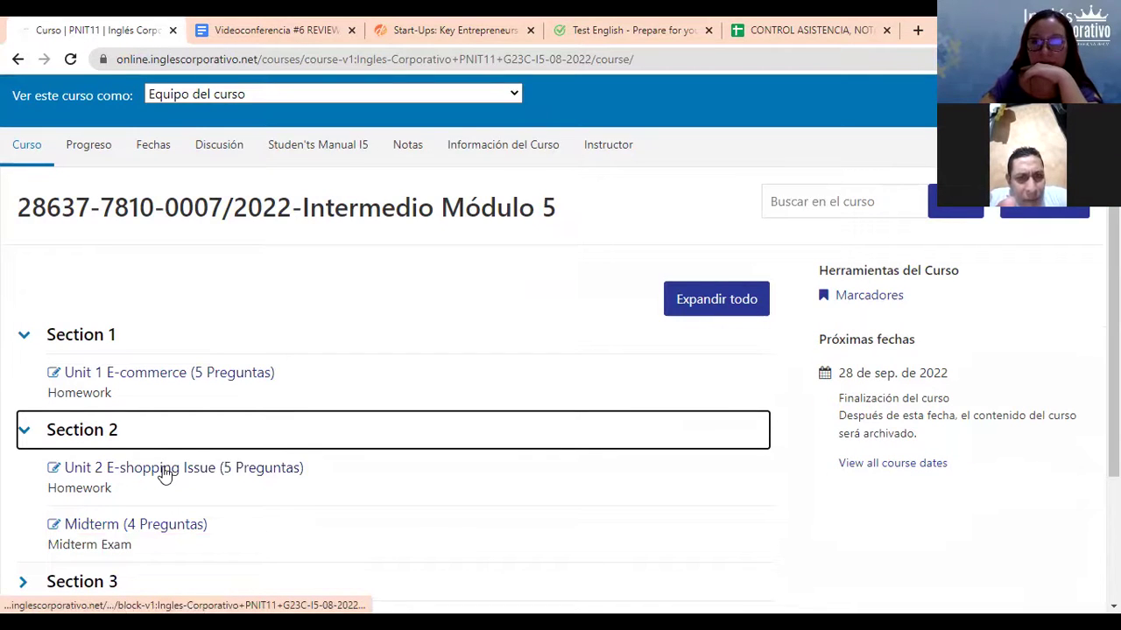
Open the 2.2 Tarea homework in Section 2's Unit 2 E-shopping Issue and bring its first reported speech questions into view
{"action": "left_click", "coordinate": [164, 473]}
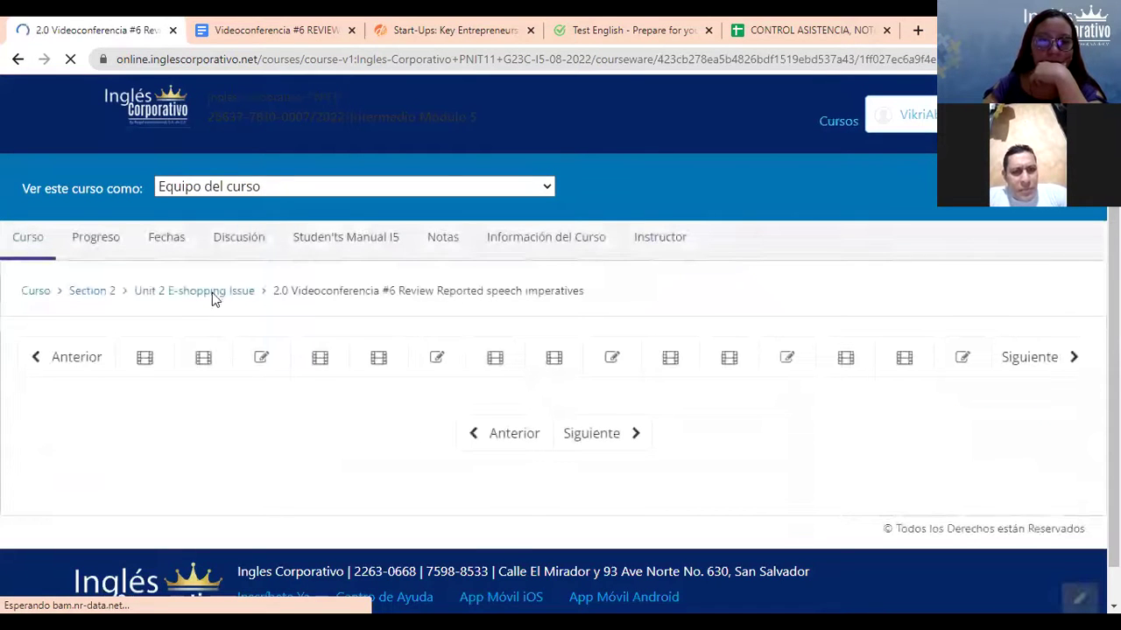
{"action": "scroll", "coordinate": [484, 390], "scroll_direction": "down", "scroll_amount": 3}
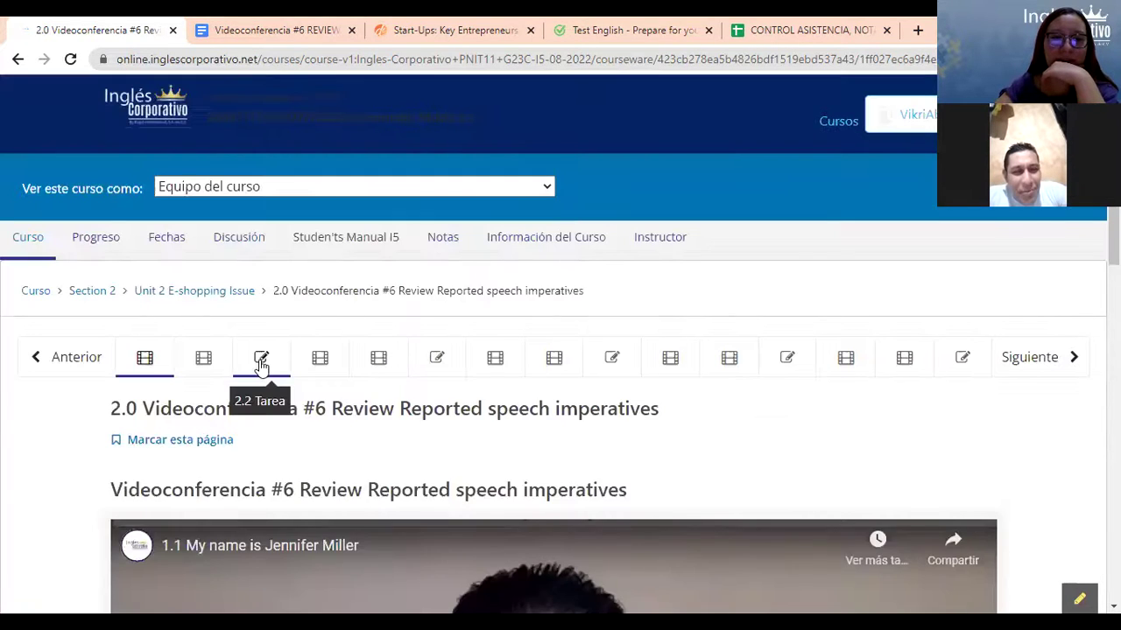
{"action": "left_click", "coordinate": [261, 359]}
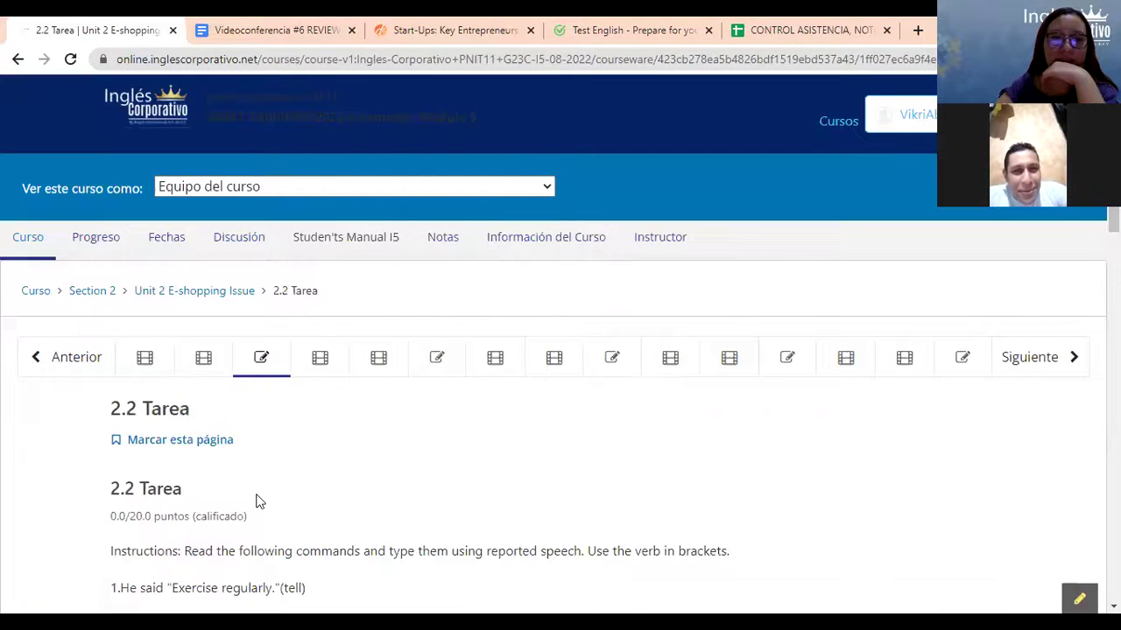
{"action": "scroll", "coordinate": [258, 501], "scroll_direction": "down", "scroll_amount": 2}
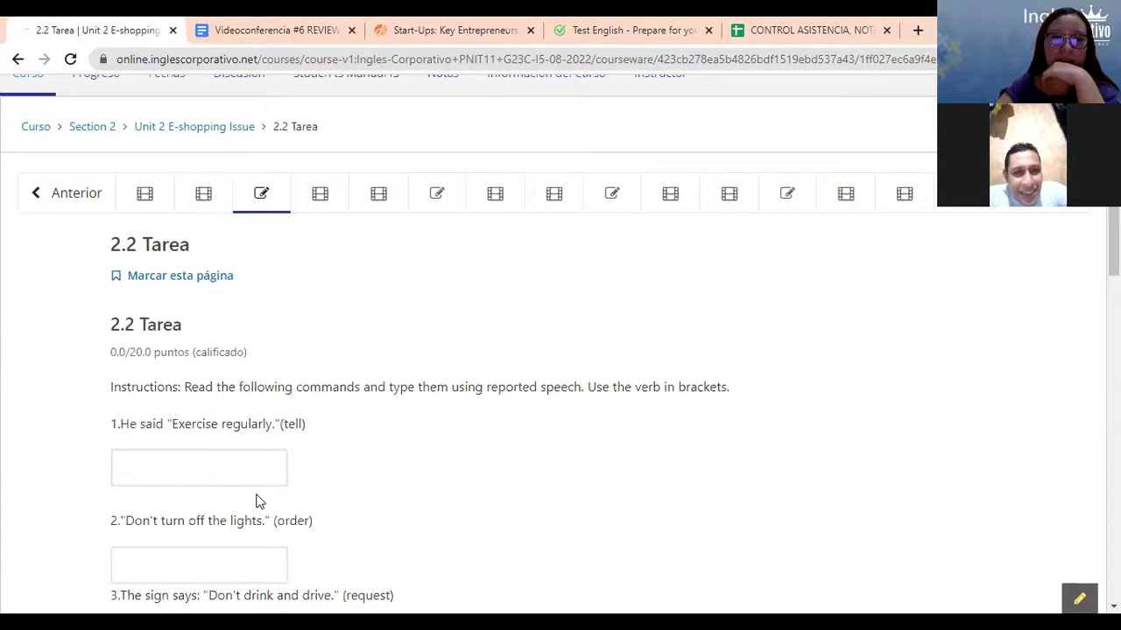
{"action": "scroll", "coordinate": [259, 501], "scroll_direction": "down", "scroll_amount": 2}
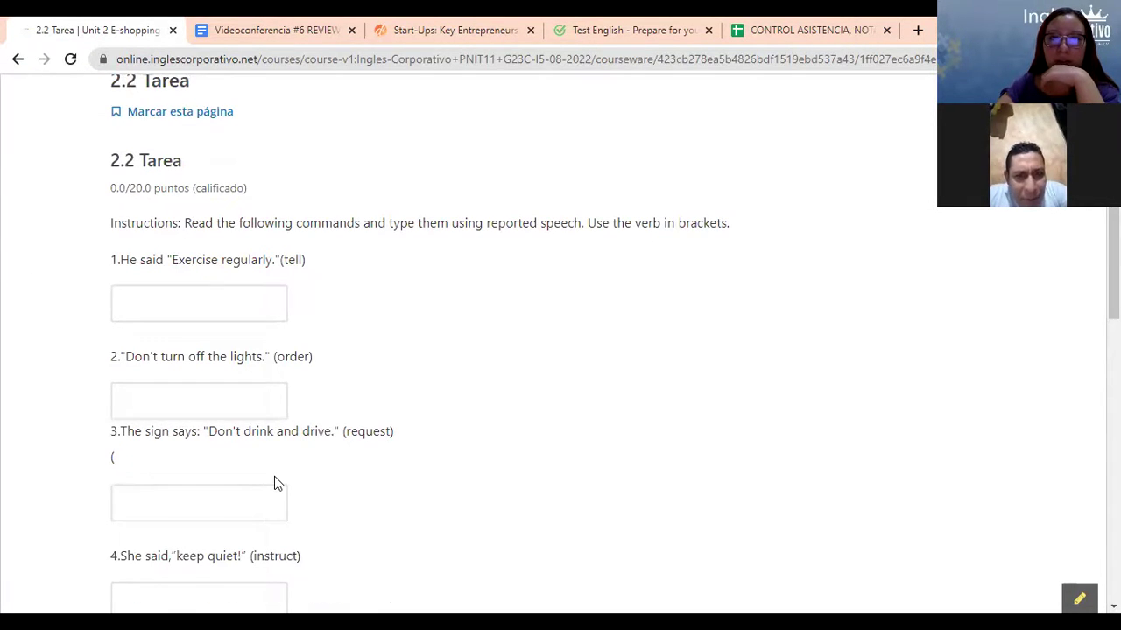
{"action": "scroll", "coordinate": [280, 487], "scroll_direction": "down", "scroll_amount": 1}
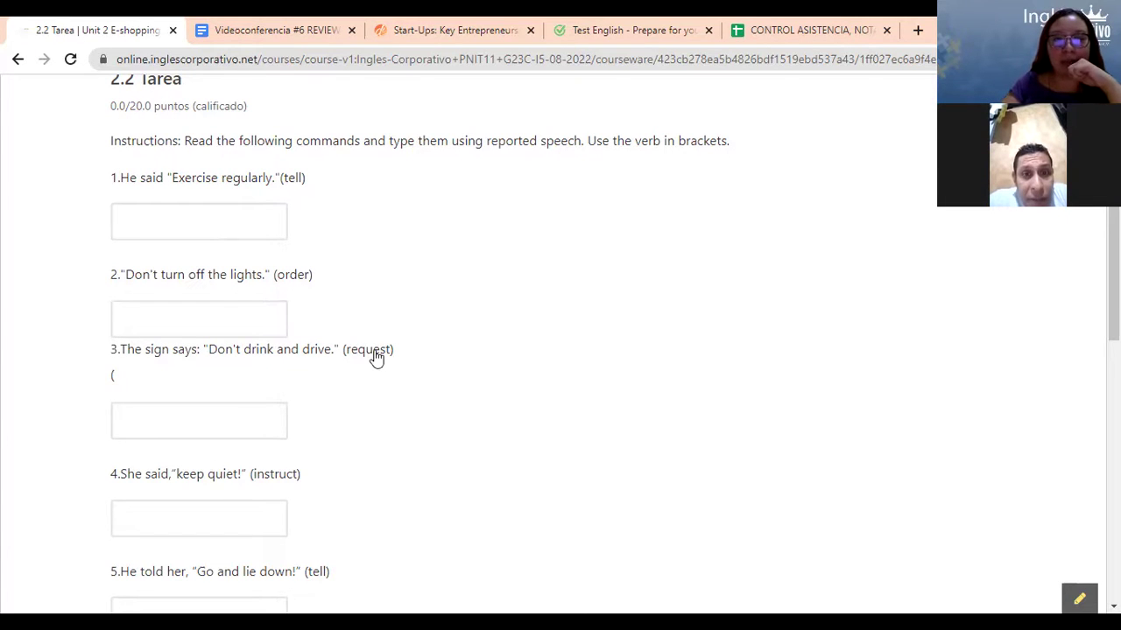
{"action": "left_click", "coordinate": [225, 228]}
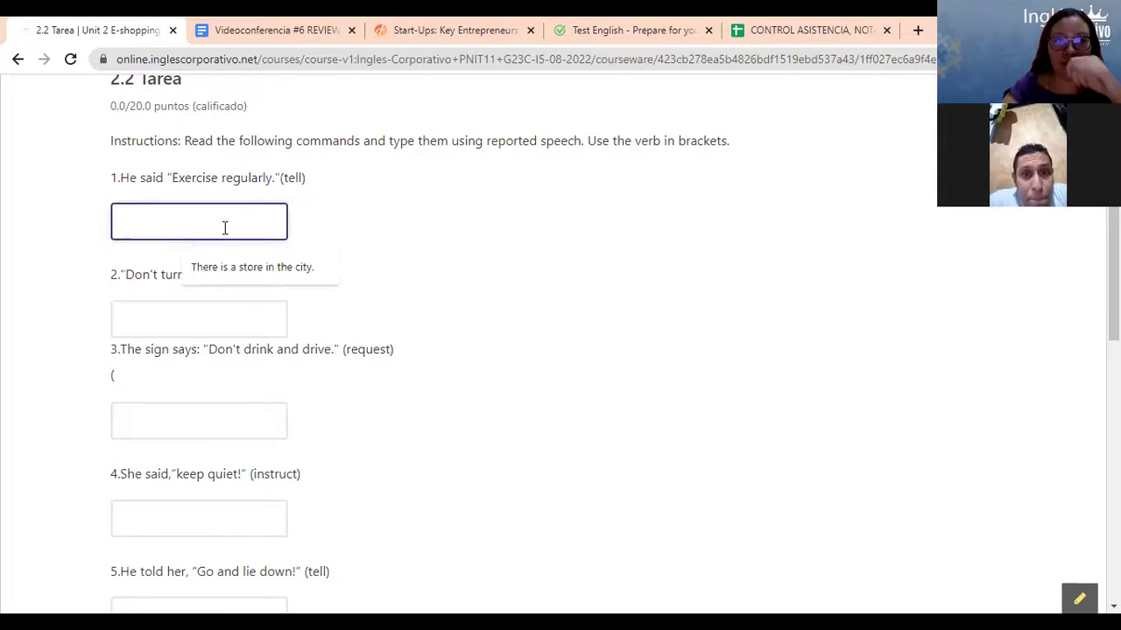
{"action": "type", "text": "he "}
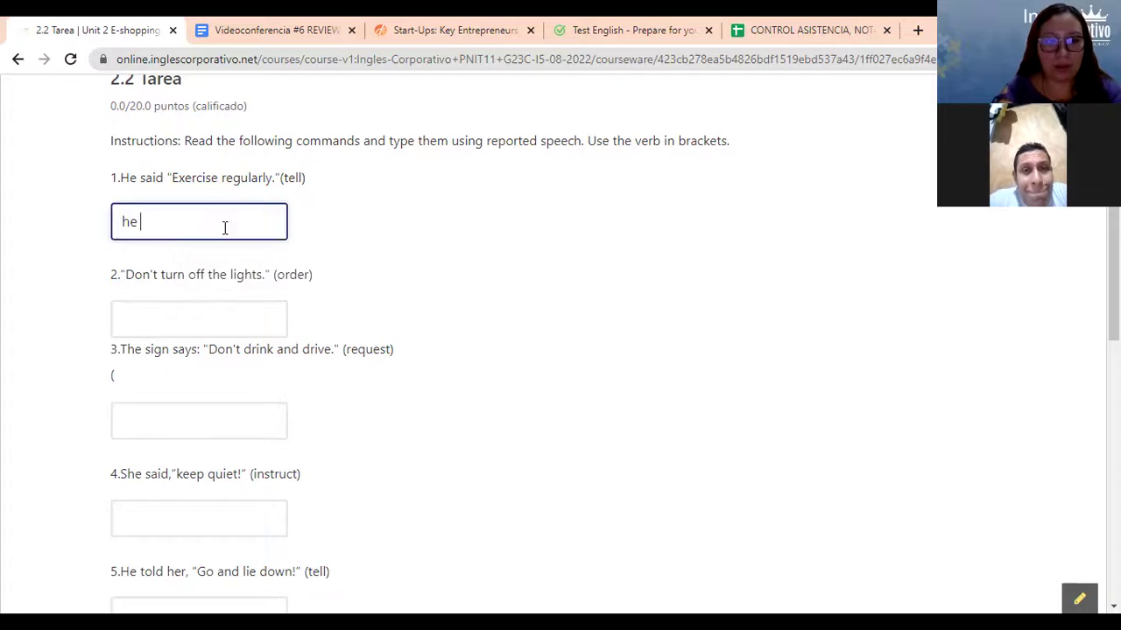
{"action": "type", "text": "told me toe"}
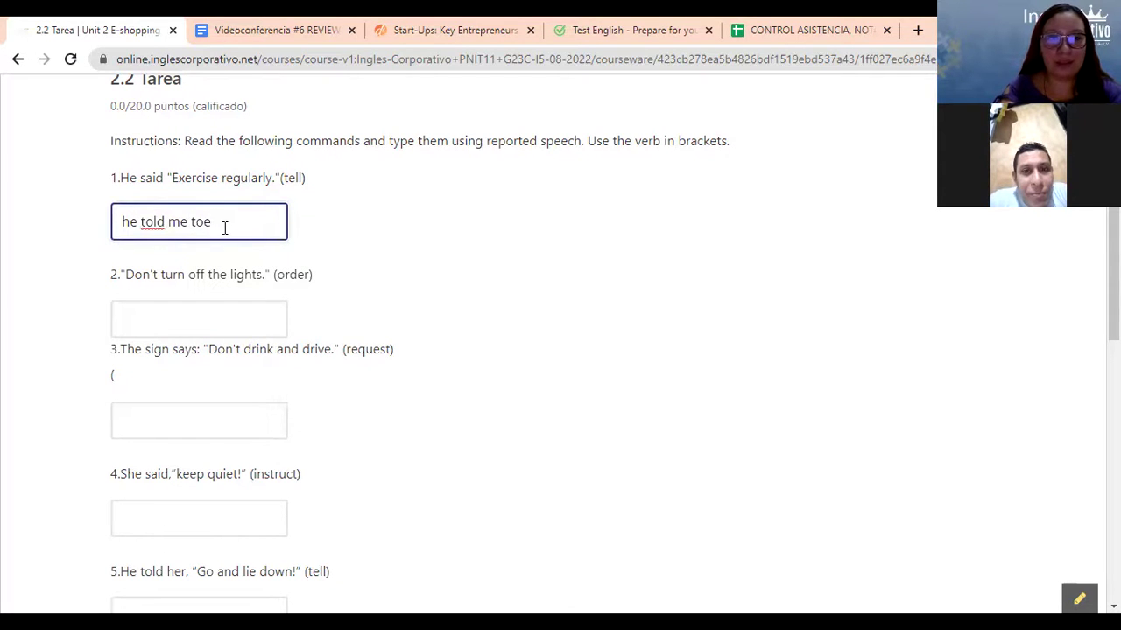
{"action": "key", "text": "BackSpace"}
{"action": "type", "text": "exc"}
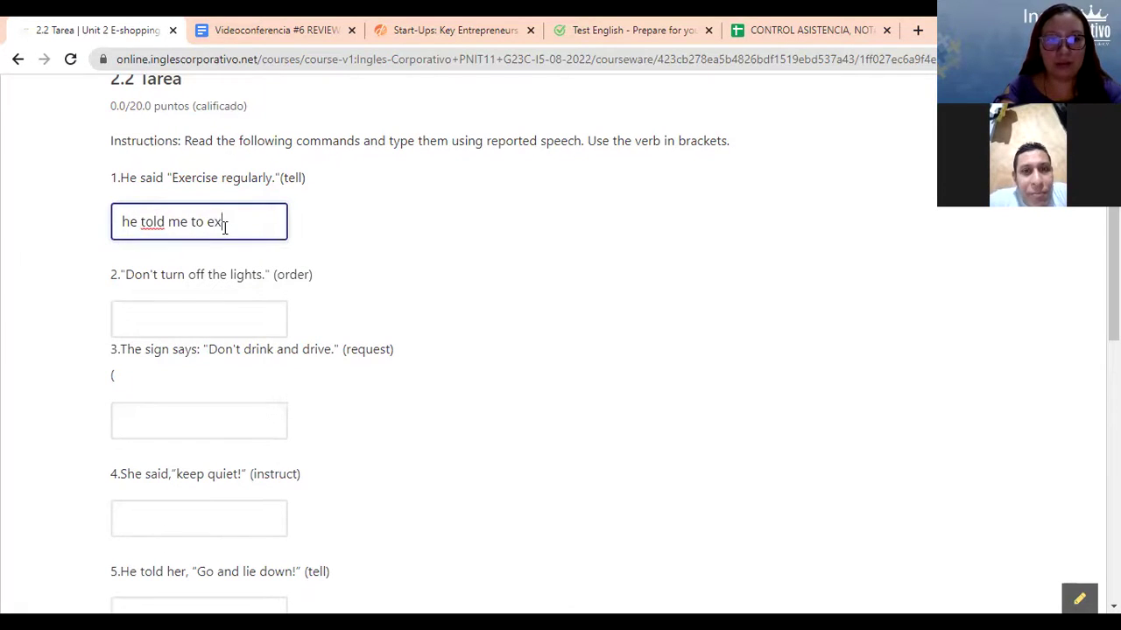
{"action": "type", "text": "ercise"}
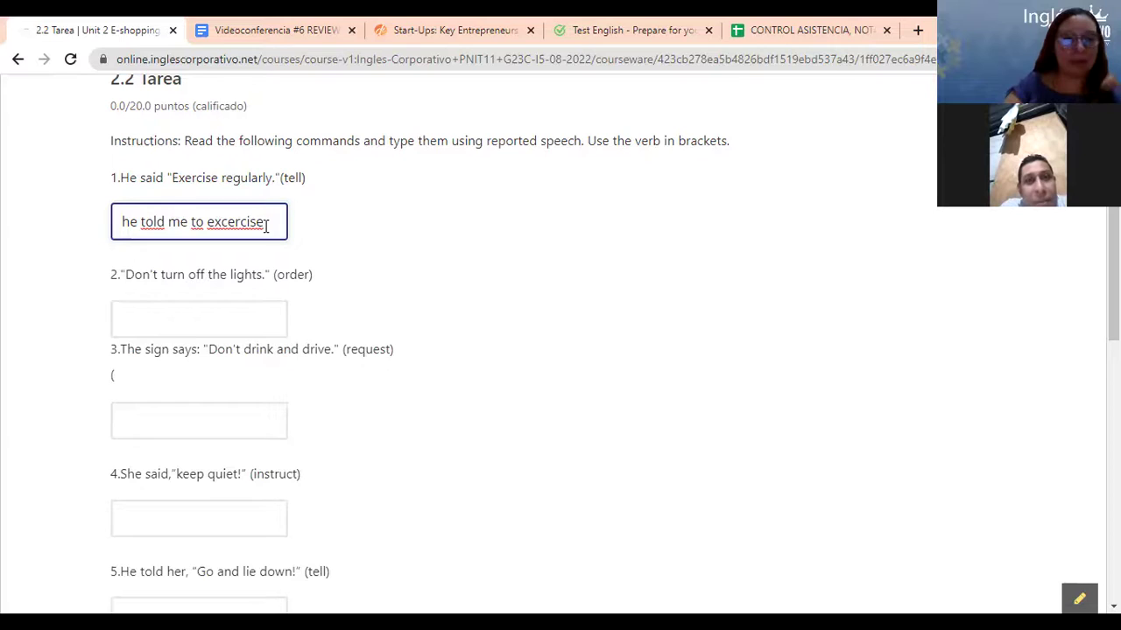
{"action": "key", "text": "ctrl+a"}
{"action": "key", "text": "BackSpace"}
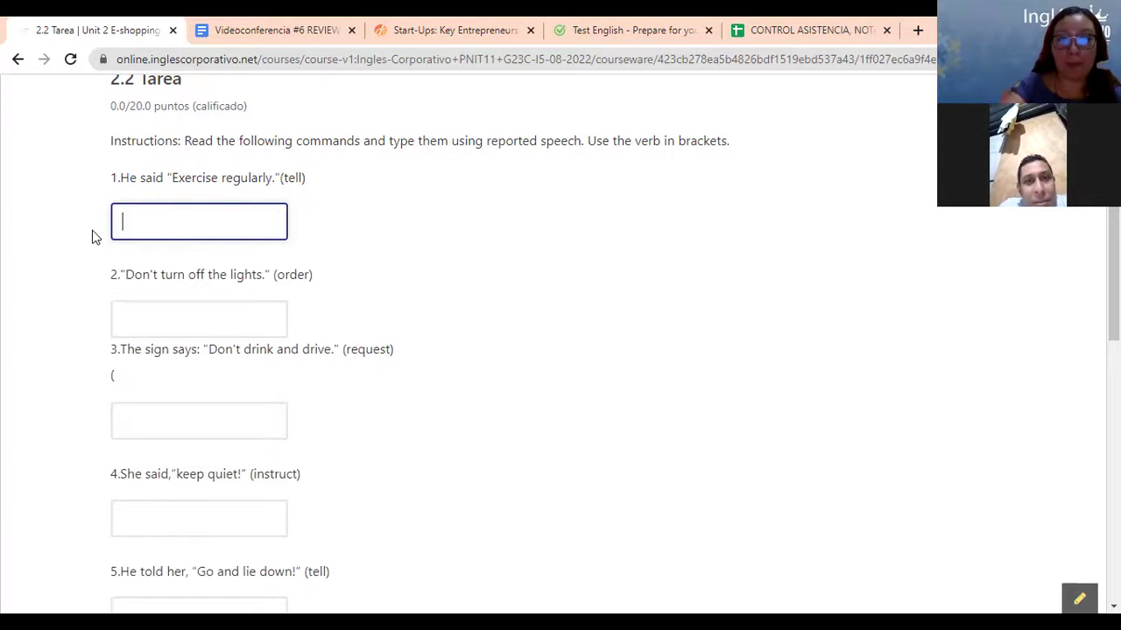
Enlarge the homework page to 110% zoom
{"action": "left_click", "coordinate": [187, 320]}
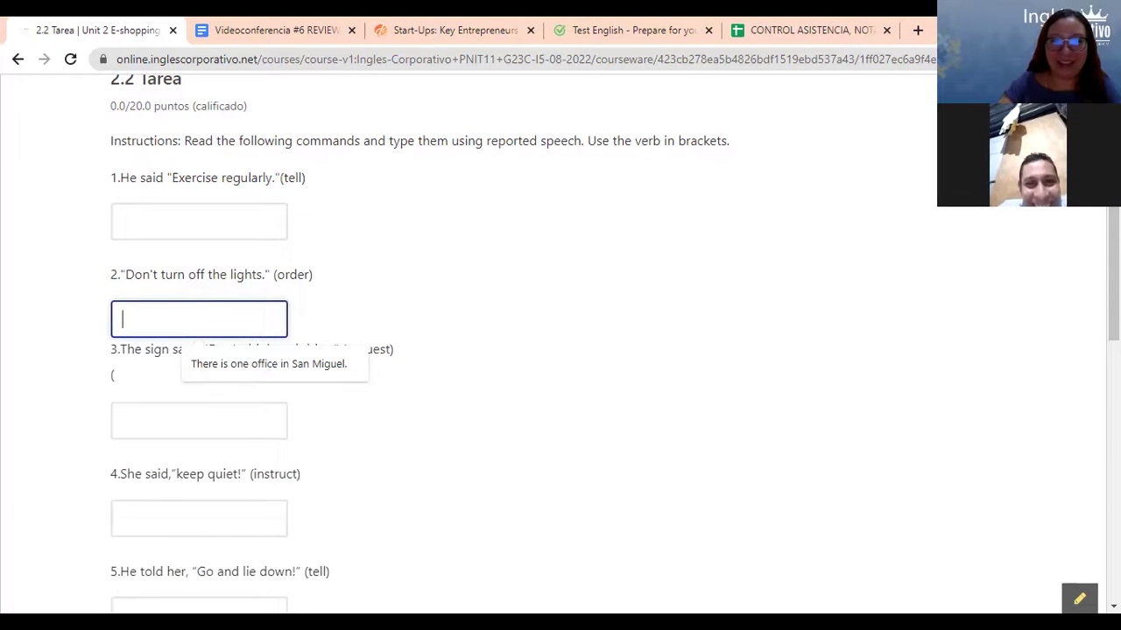
{"action": "left_click", "coordinate": [1104, 59]}
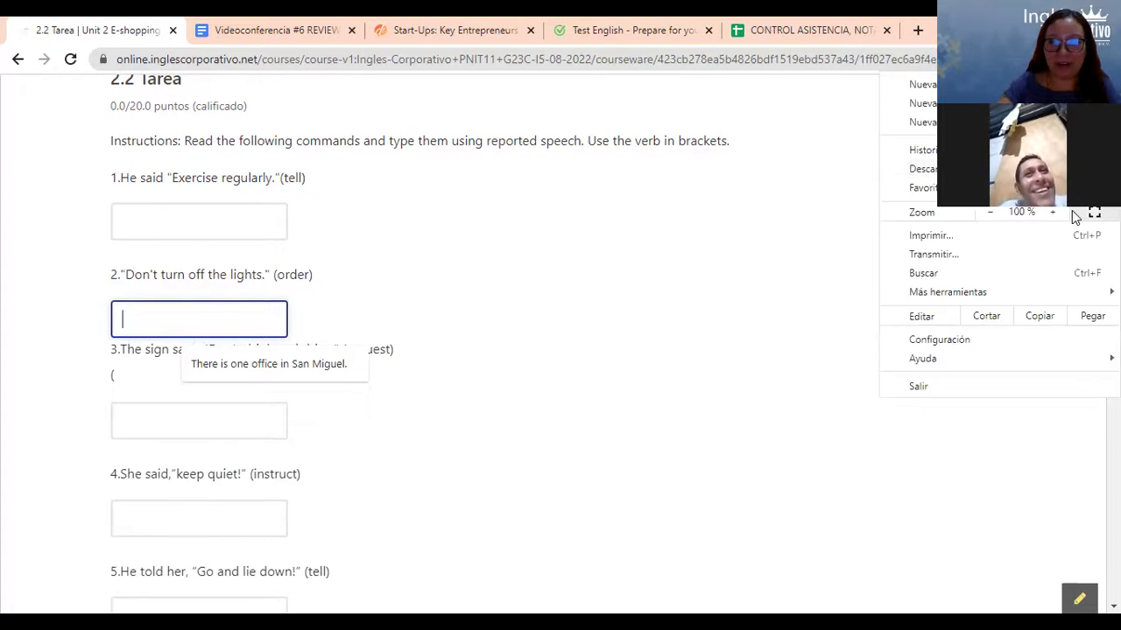
{"action": "left_click", "coordinate": [1055, 214]}
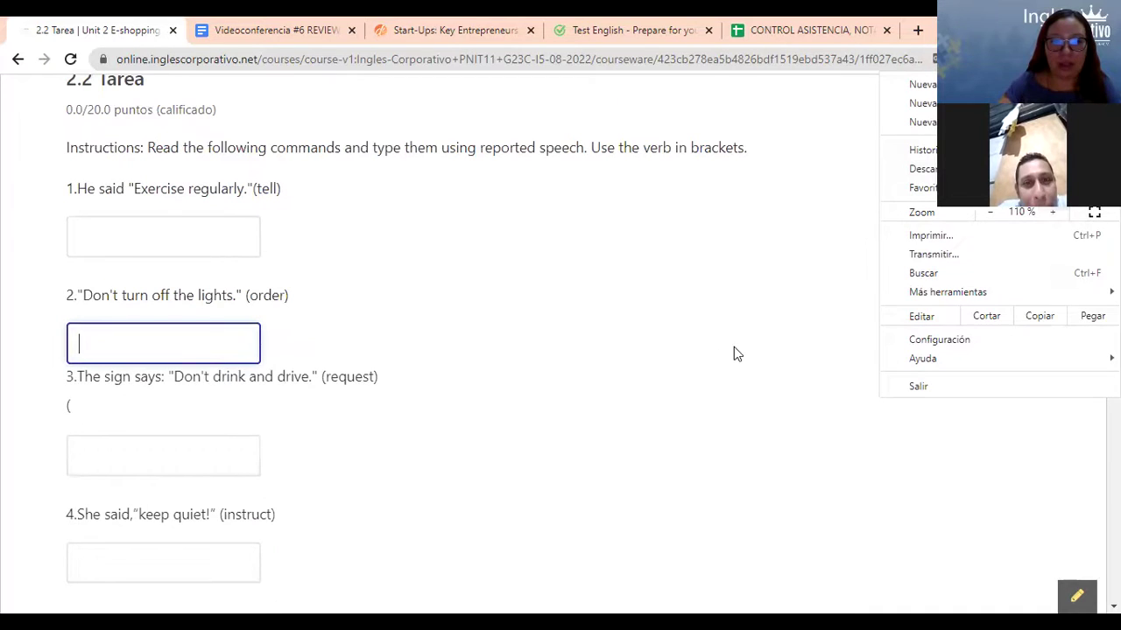
{"action": "left_click", "coordinate": [640, 372]}
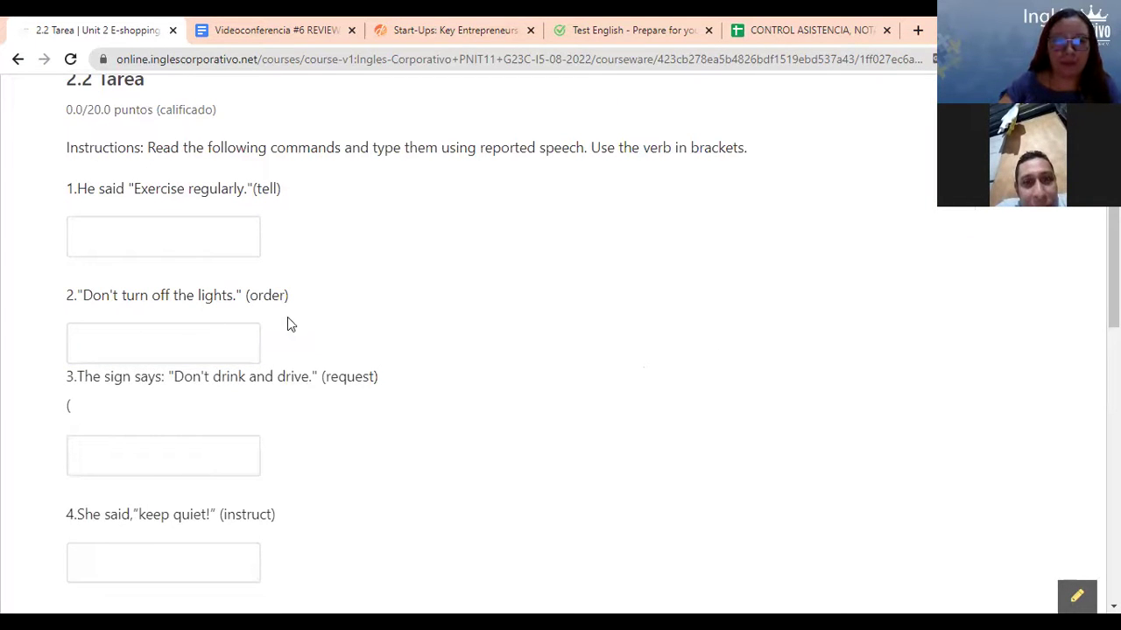
Highlight the verb "order" in question 2 and place the cursor in that question's answer field
{"action": "left_click", "coordinate": [267, 300]}
{"action": "double_click", "coordinate": [267, 299]}
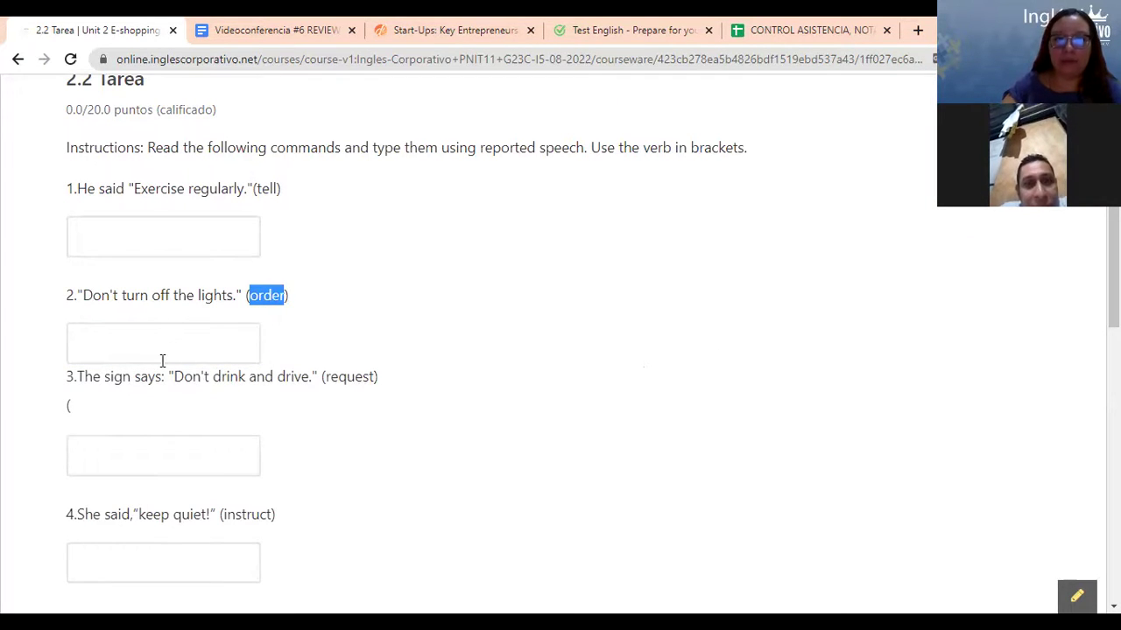
{"action": "left_click", "coordinate": [161, 350]}
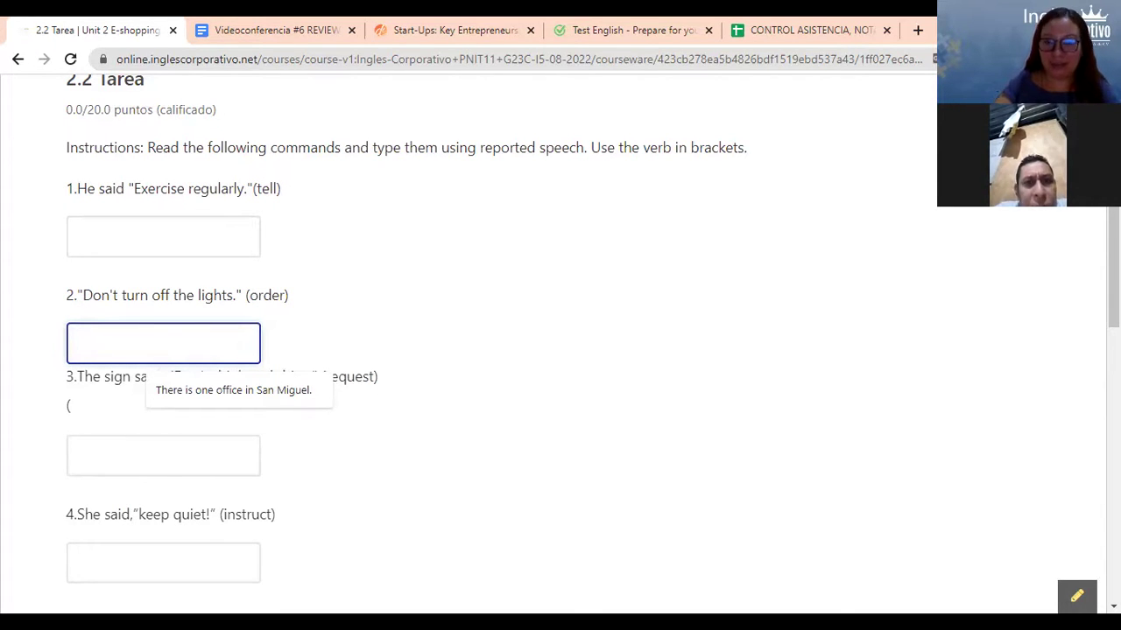
Reveal the correct answers for all the questions in the 2.2 Tarea homework
{"action": "scroll", "coordinate": [560, 350], "scroll_direction": "down", "scroll_amount": 2}
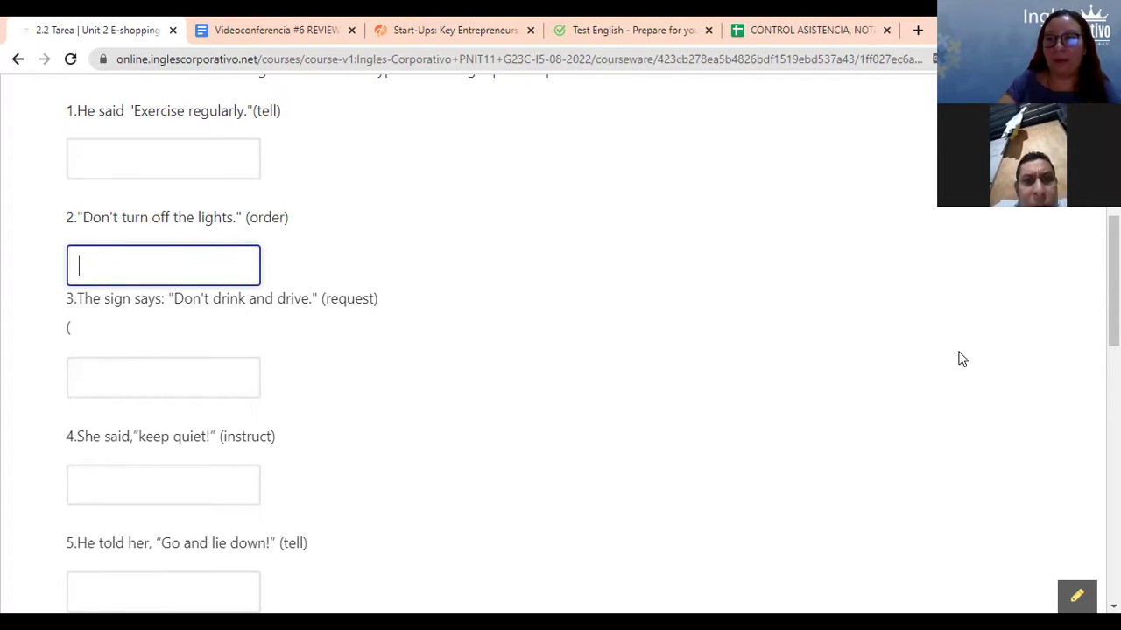
{"action": "scroll", "coordinate": [560, 341], "scroll_direction": "down", "scroll_amount": 1}
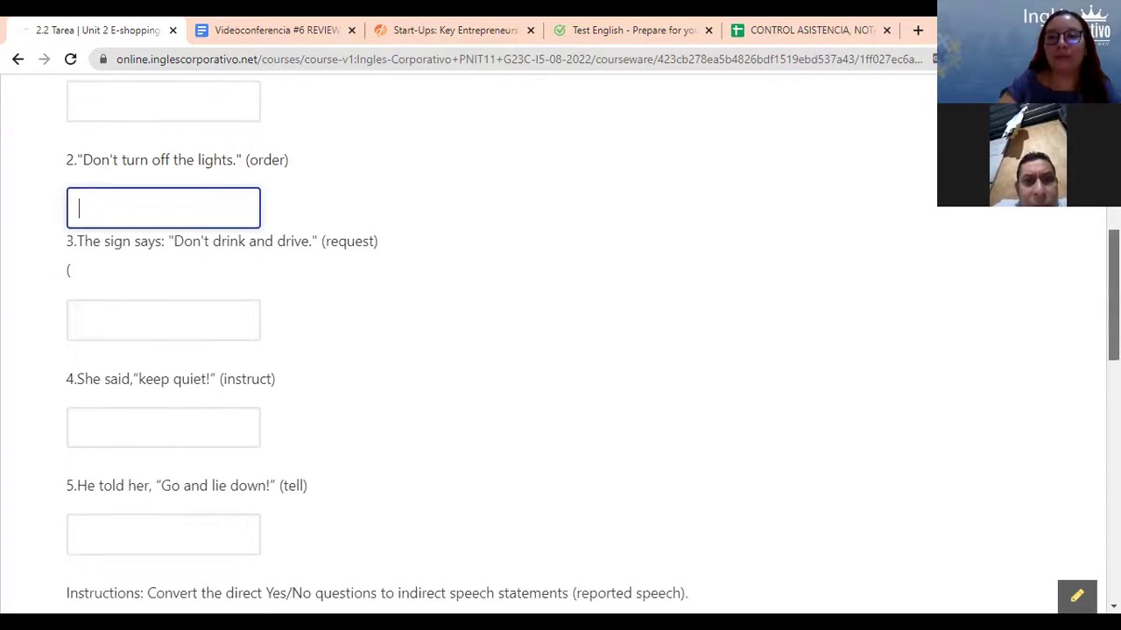
{"action": "scroll", "coordinate": [560, 341], "scroll_direction": "down", "scroll_amount": 4}
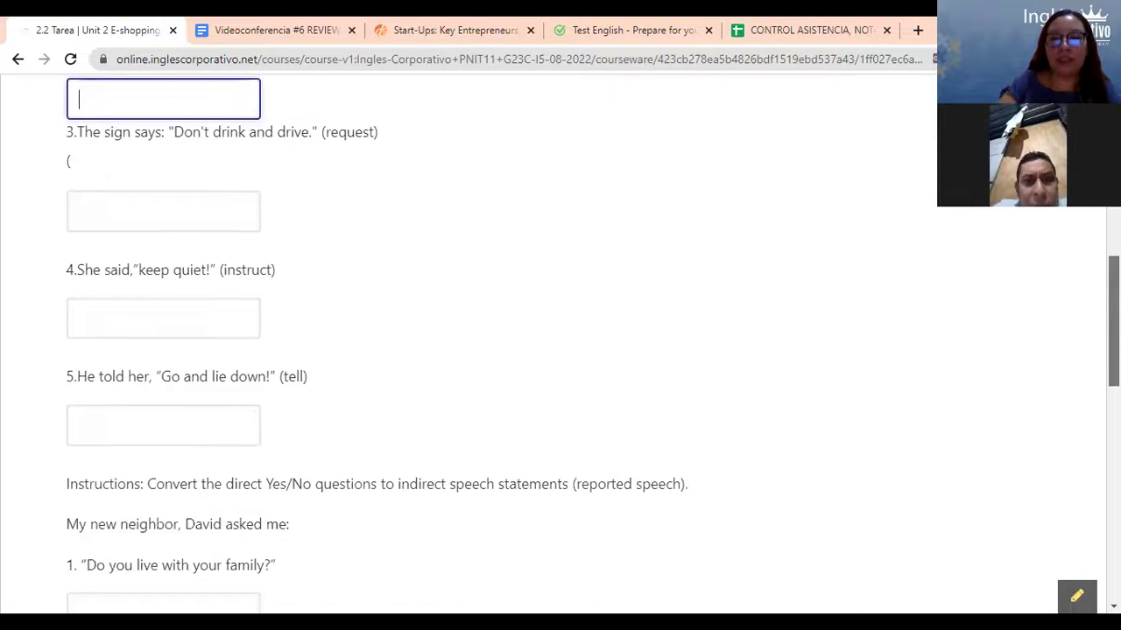
{"action": "scroll", "coordinate": [982, 386], "scroll_direction": "down", "scroll_amount": 7}
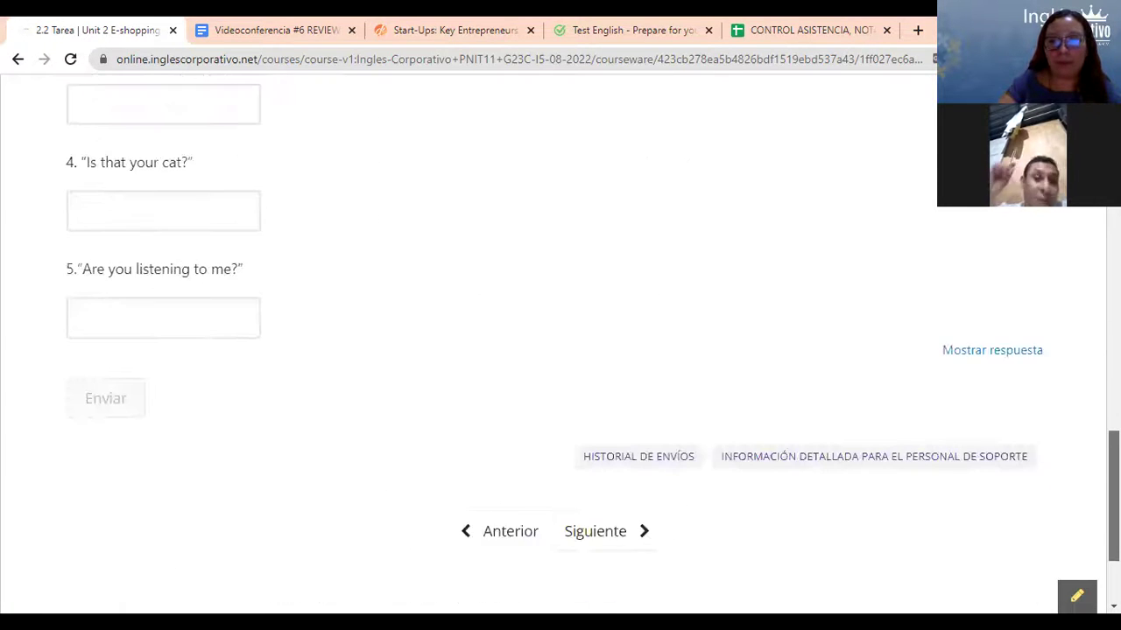
{"action": "scroll", "coordinate": [981, 385], "scroll_direction": "up", "scroll_amount": 1}
{"action": "left_click", "coordinate": [998, 405]}
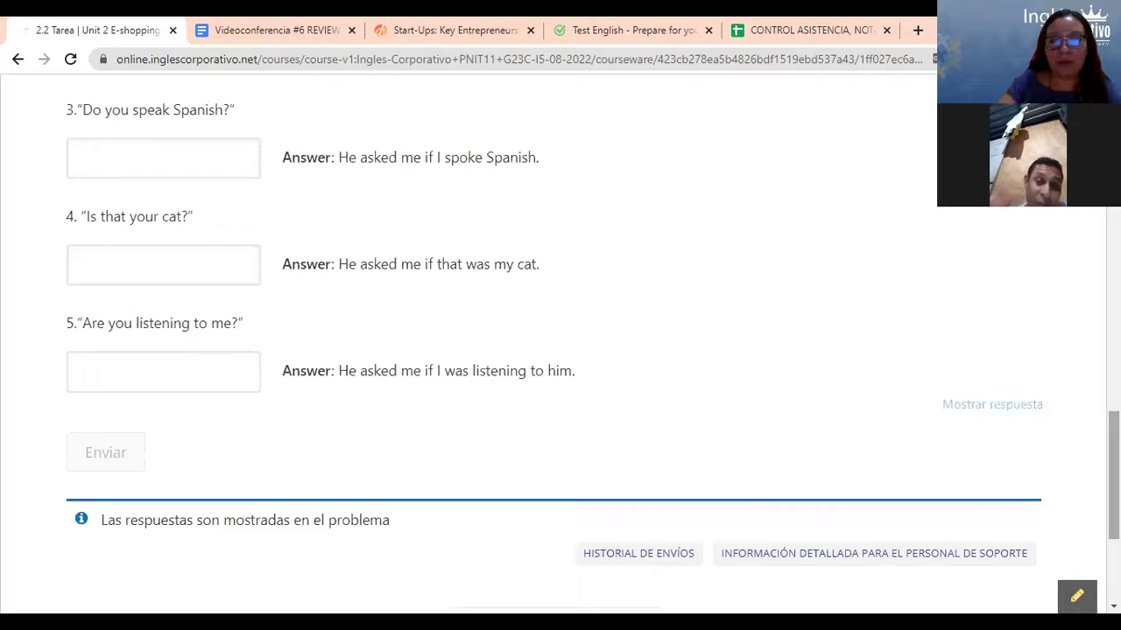
Review the revealed answers against their questions, focusing on the reported speech commands in the first exercise
{"action": "scroll", "coordinate": [560, 341], "scroll_direction": "up", "scroll_amount": 8}
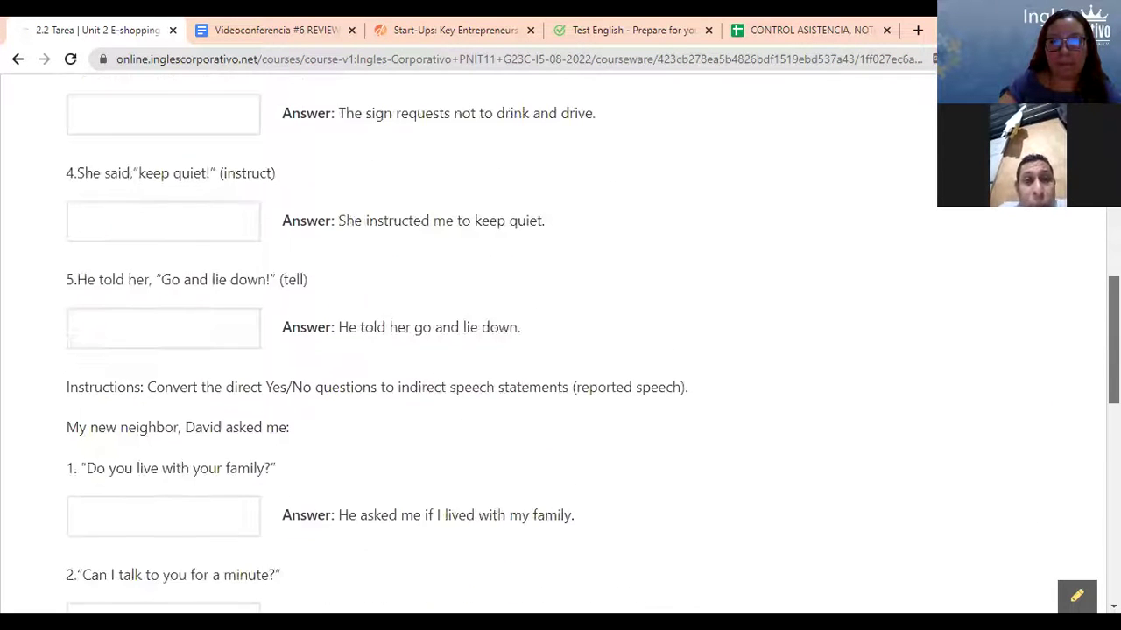
{"action": "scroll", "coordinate": [560, 341], "scroll_direction": "up", "scroll_amount": 3}
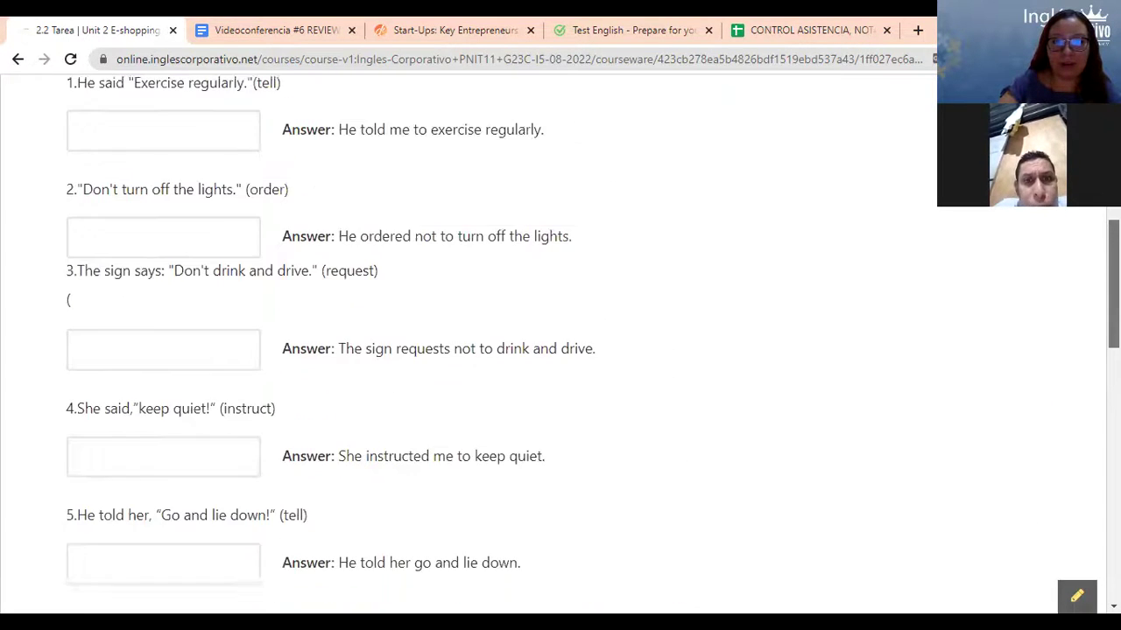
{"action": "scroll", "coordinate": [592, 343], "scroll_direction": "up", "scroll_amount": 1}
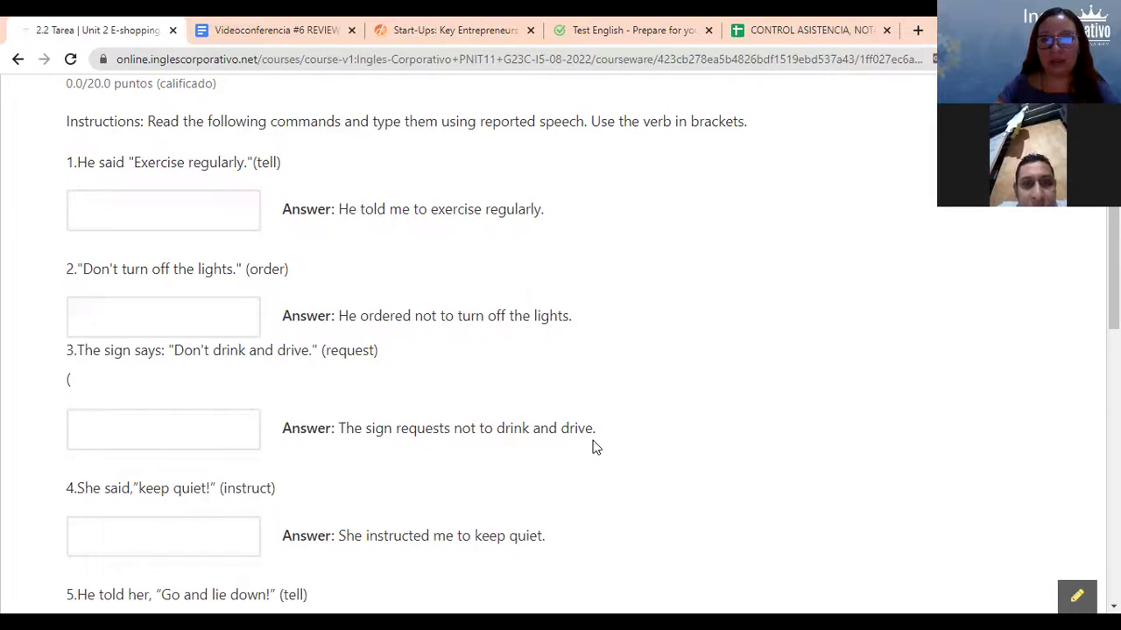
{"action": "scroll", "coordinate": [594, 446], "scroll_direction": "down", "scroll_amount": 1}
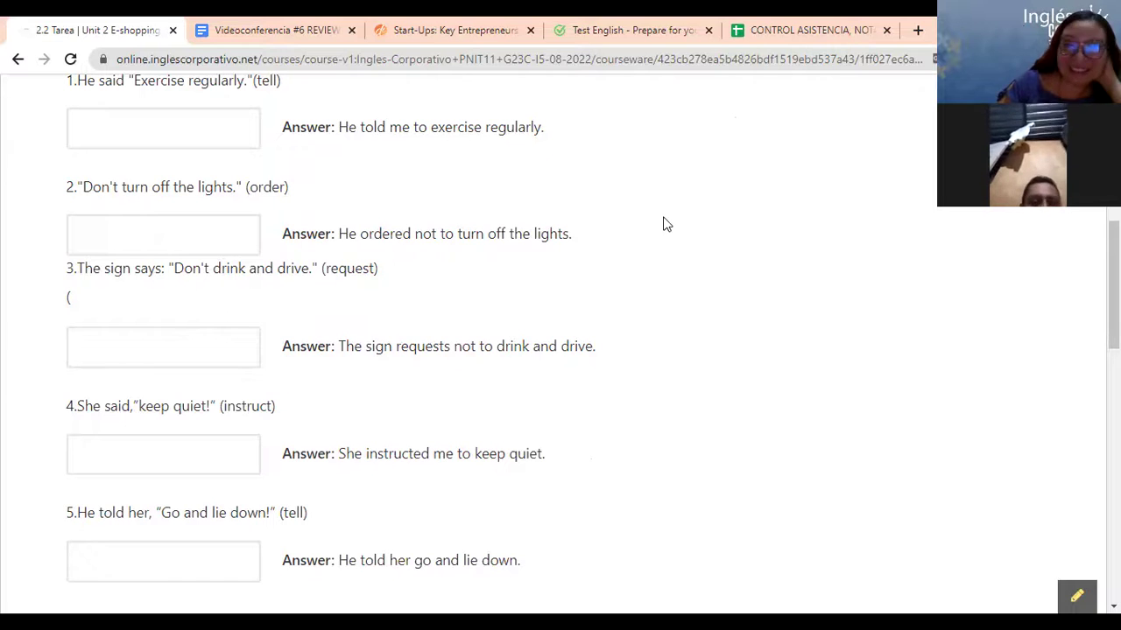
{"action": "scroll", "coordinate": [586, 250], "scroll_direction": "up", "scroll_amount": 3}
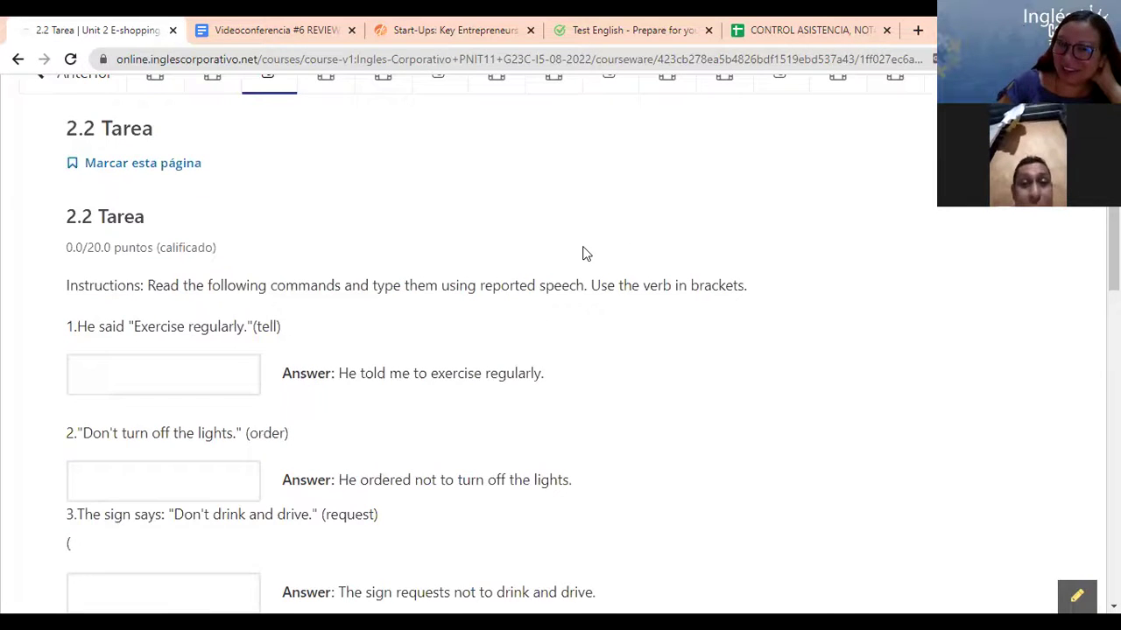
{"action": "scroll", "coordinate": [586, 254], "scroll_direction": "up", "scroll_amount": 4}
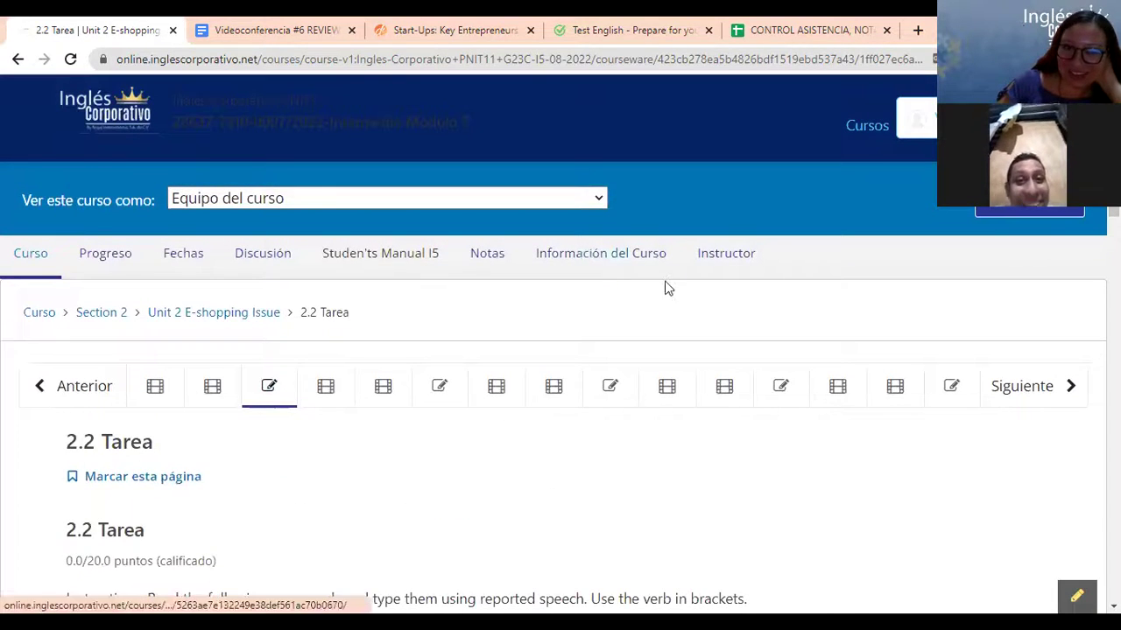
{"action": "scroll", "coordinate": [582, 467], "scroll_direction": "down", "scroll_amount": 4}
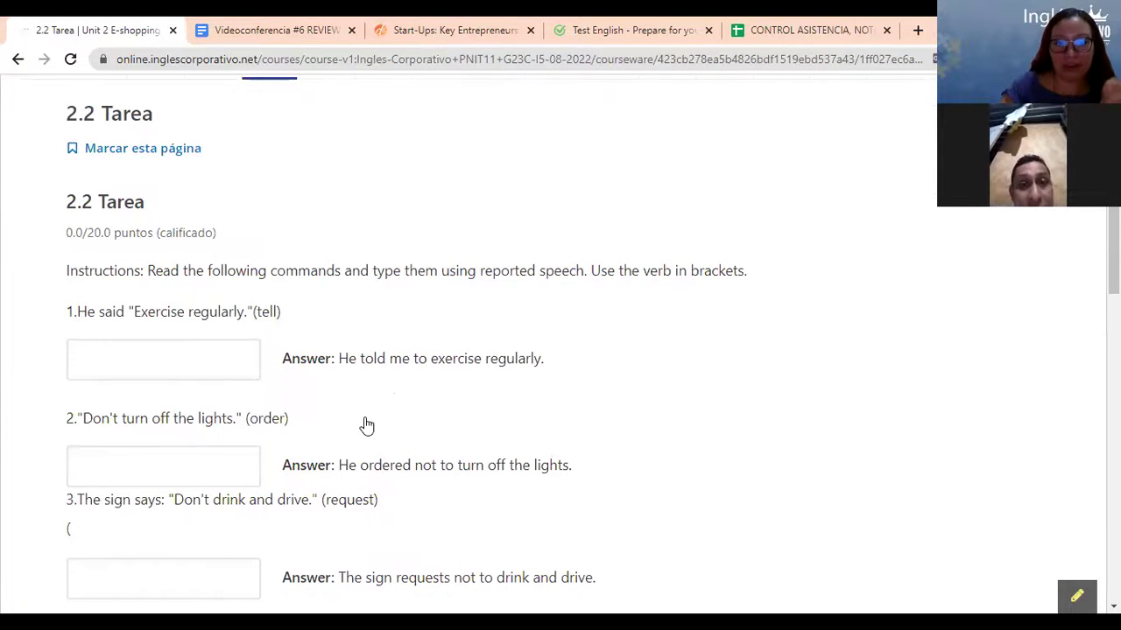
{"action": "scroll", "coordinate": [363, 424], "scroll_direction": "down", "scroll_amount": 1}
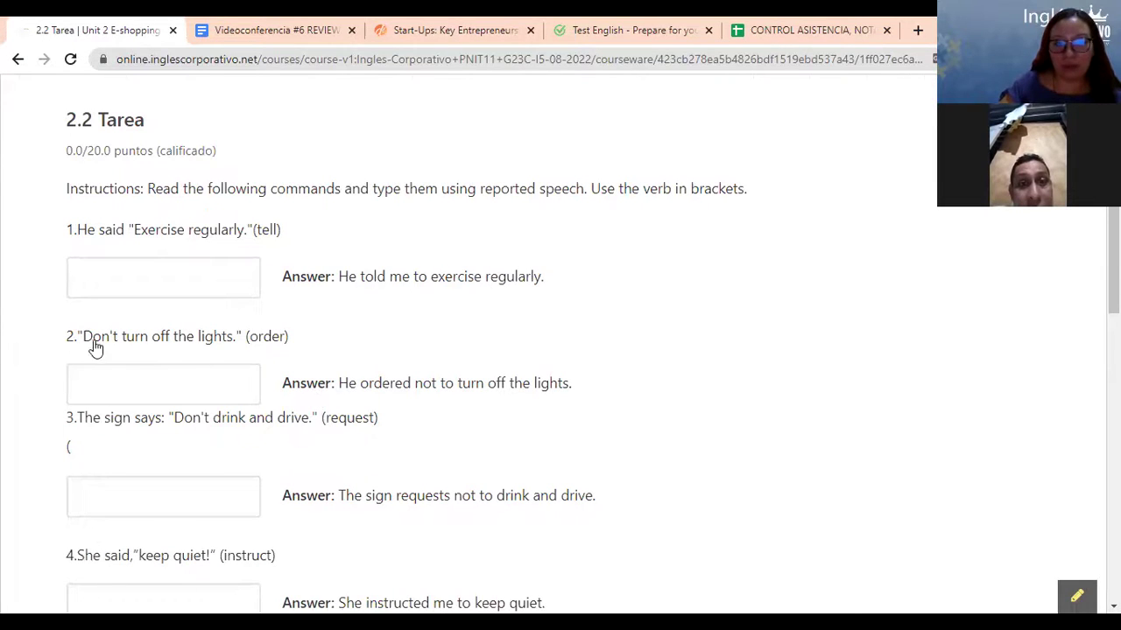